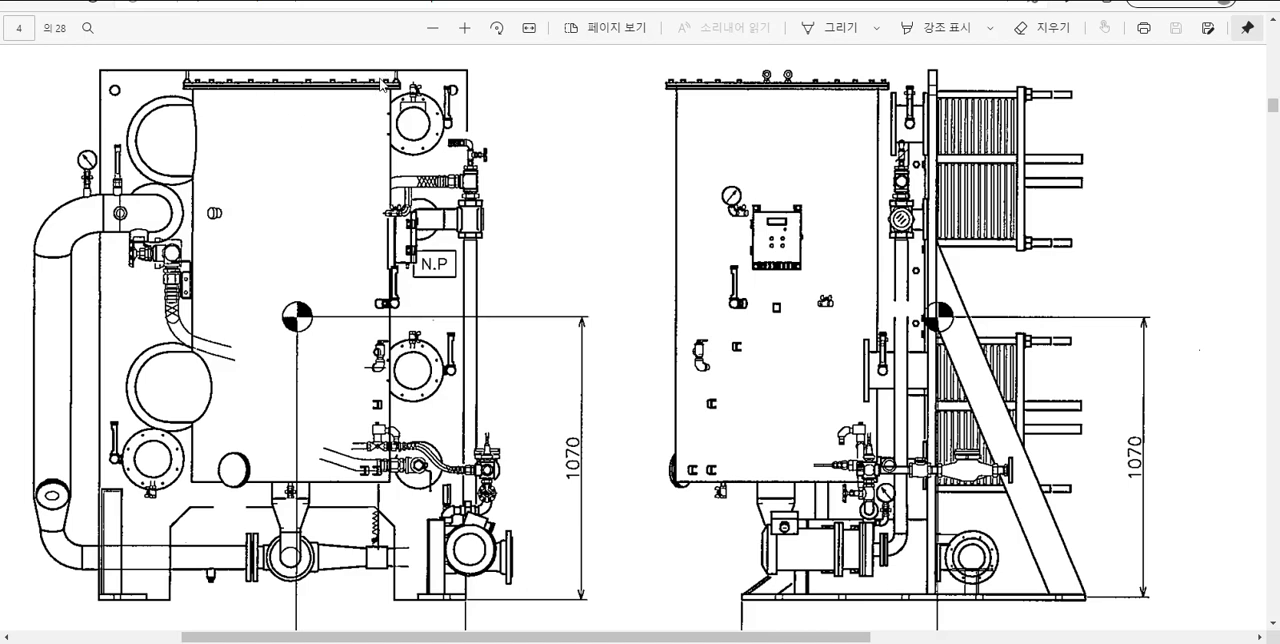
Draw a blue cross-hatched demister band across the left tank.
{"action": "key", "text": "ctrl+shift+m"}
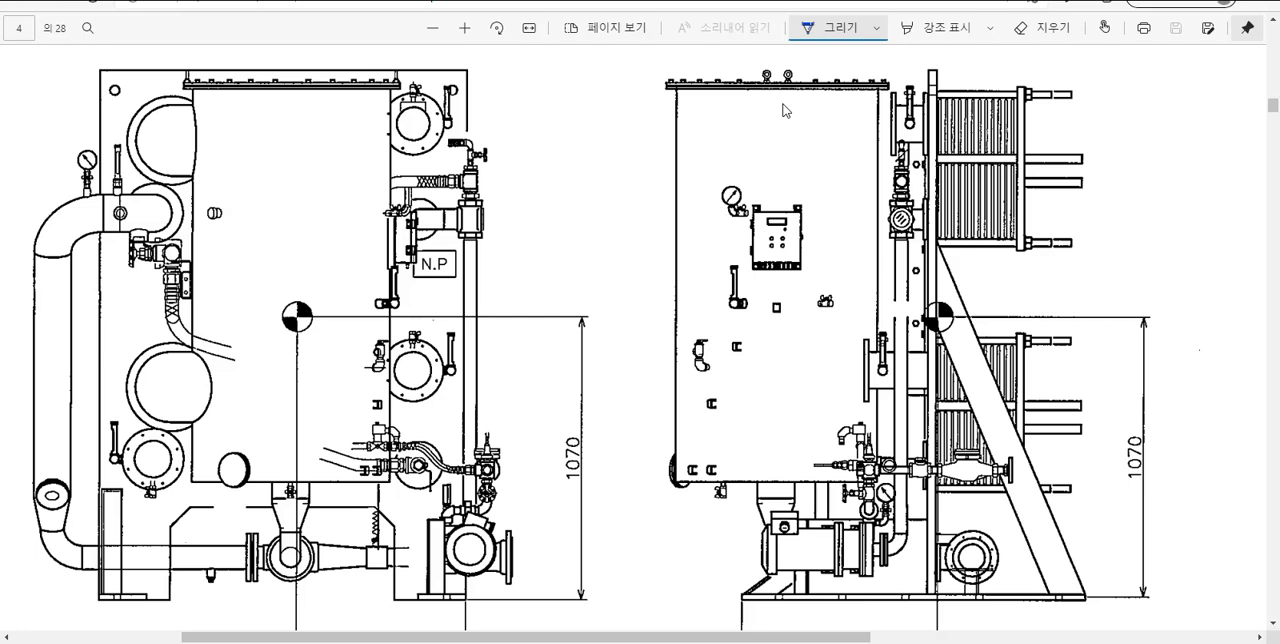
{"action": "left_click_drag", "start_coordinate": [196, 172], "coordinate": [392, 170]}
{"action": "mouse_move", "coordinate": [195, 204]}
{"action": "left_mouse_down"}
{"action": "mouse_move", "coordinate": [396, 190]}
{"action": "mouse_move", "coordinate": [360, 190]}
{"action": "left_mouse_up"}
{"action": "mouse_move", "coordinate": [362, 175]}
{"action": "left_mouse_down"}
{"action": "mouse_move", "coordinate": [340, 192]}
{"action": "mouse_move", "coordinate": [300, 191]}
{"action": "left_mouse_up"}
{"action": "left_click_drag", "start_coordinate": [300, 171], "coordinate": [248, 194]}
{"action": "left_click_drag", "start_coordinate": [252, 170], "coordinate": [166, 226]}
{"action": "scroll", "coordinate": [600, 350], "scroll_direction": "up", "scroll_amount": 1}
{"action": "left_click_drag", "start_coordinate": [180, 220], "coordinate": [236, 226]}
{"action": "left_click_drag", "start_coordinate": [224, 206], "coordinate": [290, 224]}
{"action": "left_click_drag", "start_coordinate": [288, 204], "coordinate": [328, 224]}
{"action": "left_click_drag", "start_coordinate": [334, 210], "coordinate": [342, 222]}
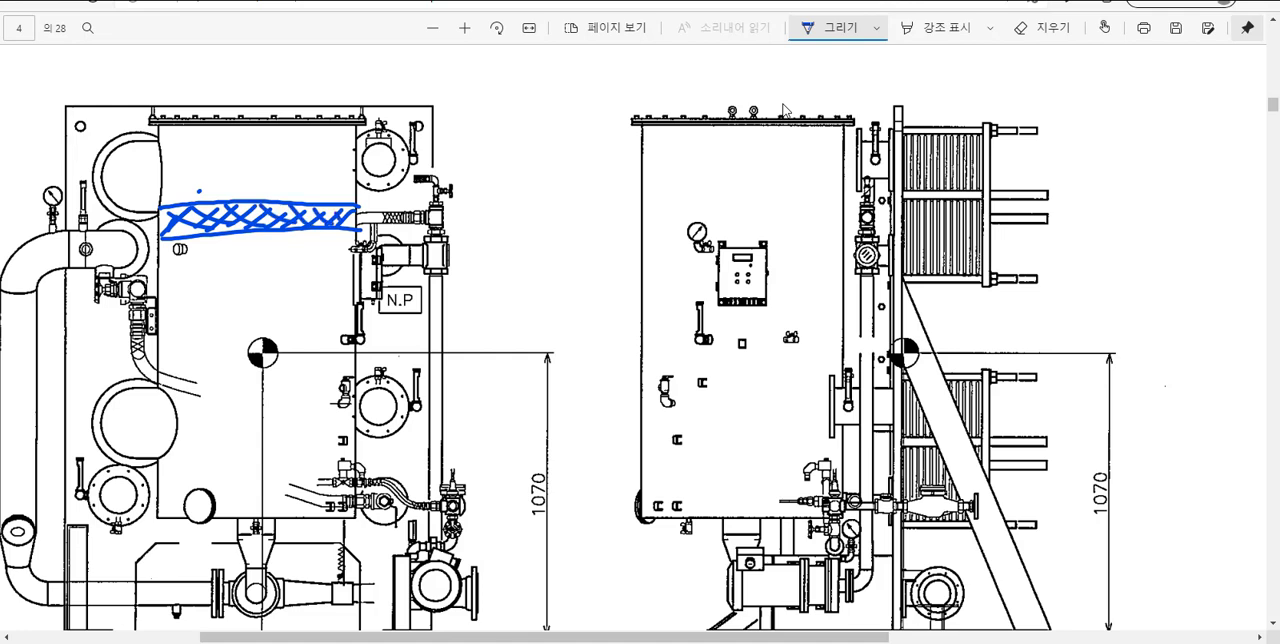
Draw a second blue hatched band across the right tank.
{"action": "left_click_drag", "start_coordinate": [634, 206], "coordinate": [860, 198]}
{"action": "left_click_drag", "start_coordinate": [648, 238], "coordinate": [838, 224]}
{"action": "mouse_move", "coordinate": [714, 200]}
{"action": "left_mouse_down"}
{"action": "mouse_move", "coordinate": [690, 222]}
{"action": "mouse_move", "coordinate": [720, 214]}
{"action": "left_mouse_up"}
{"action": "mouse_move", "coordinate": [776, 200]}
{"action": "left_mouse_down"}
{"action": "mouse_move", "coordinate": [748, 220]}
{"action": "mouse_move", "coordinate": [780, 216]}
{"action": "left_mouse_up"}
{"action": "left_click_drag", "start_coordinate": [692, 212], "coordinate": [672, 226]}
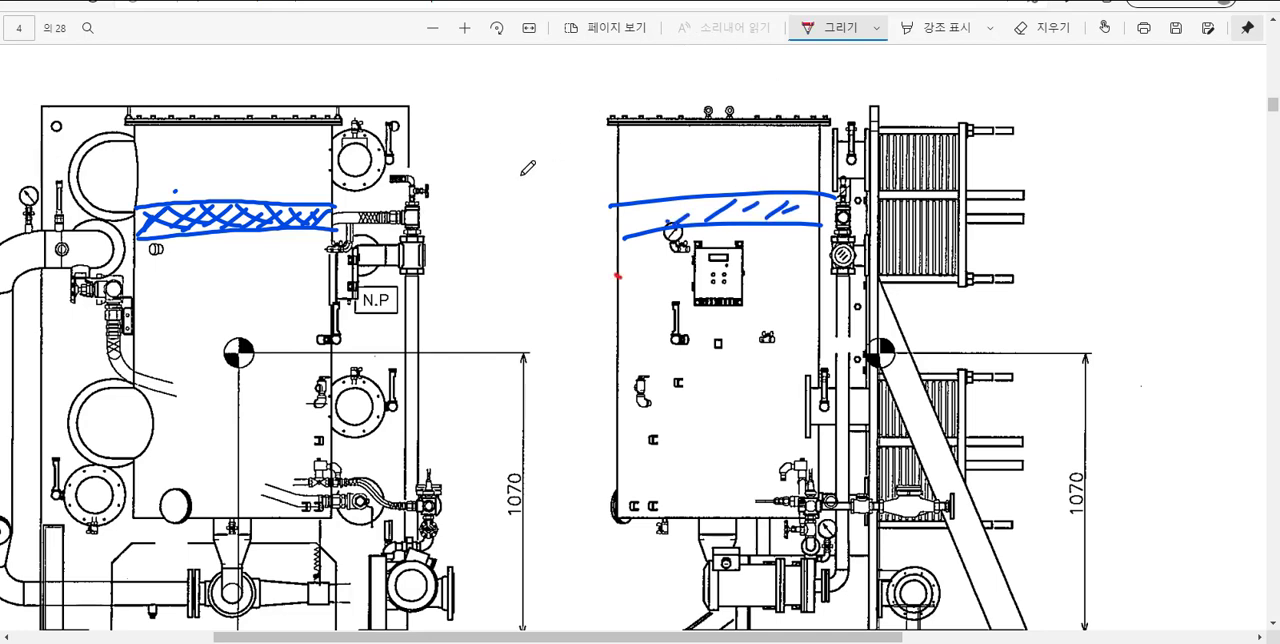
Add four short red tick marks beside the left and right tanks.
{"action": "left_click_drag", "start_coordinate": [616, 278], "coordinate": [646, 276]}
{"action": "left_click_drag", "start_coordinate": [797, 302], "coordinate": [817, 300]}
{"action": "left_click_drag", "start_coordinate": [131, 273], "coordinate": [159, 271]}
{"action": "left_click_drag", "start_coordinate": [312, 298], "coordinate": [333, 295]}
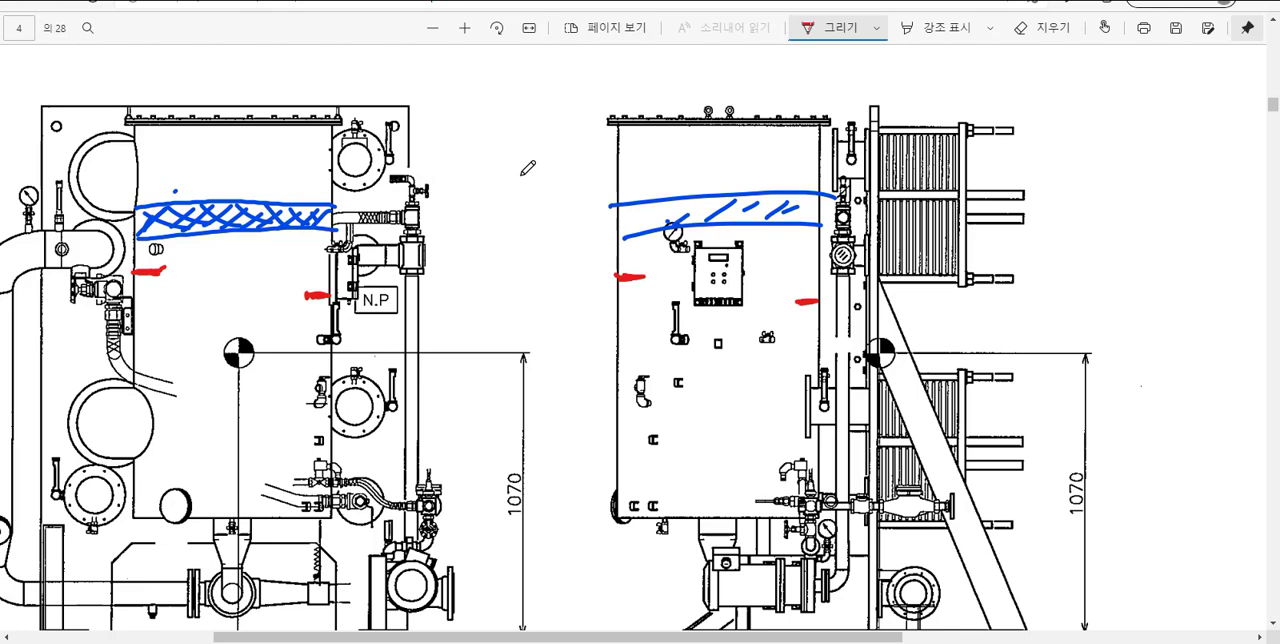
Add a red dot below the N.P mark and a curved red mist-flow arrow.
{"action": "left_click", "coordinate": [319, 317]}
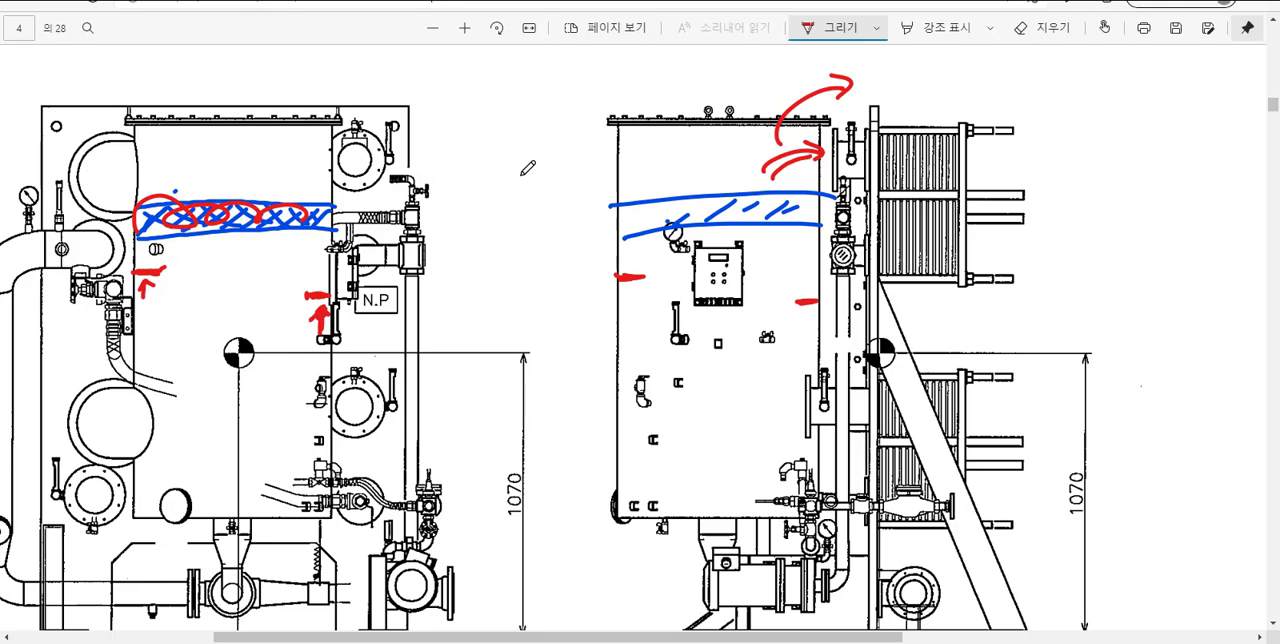
{"action": "left_click_drag", "start_coordinate": [664, 163], "coordinate": [700, 154]}
{"action": "mouse_move", "coordinate": [718, 182]}
{"action": "left_mouse_down"}
{"action": "mouse_move", "coordinate": [790, 154]}
{"action": "mouse_move", "coordinate": [915, 152]}
{"action": "left_mouse_up"}
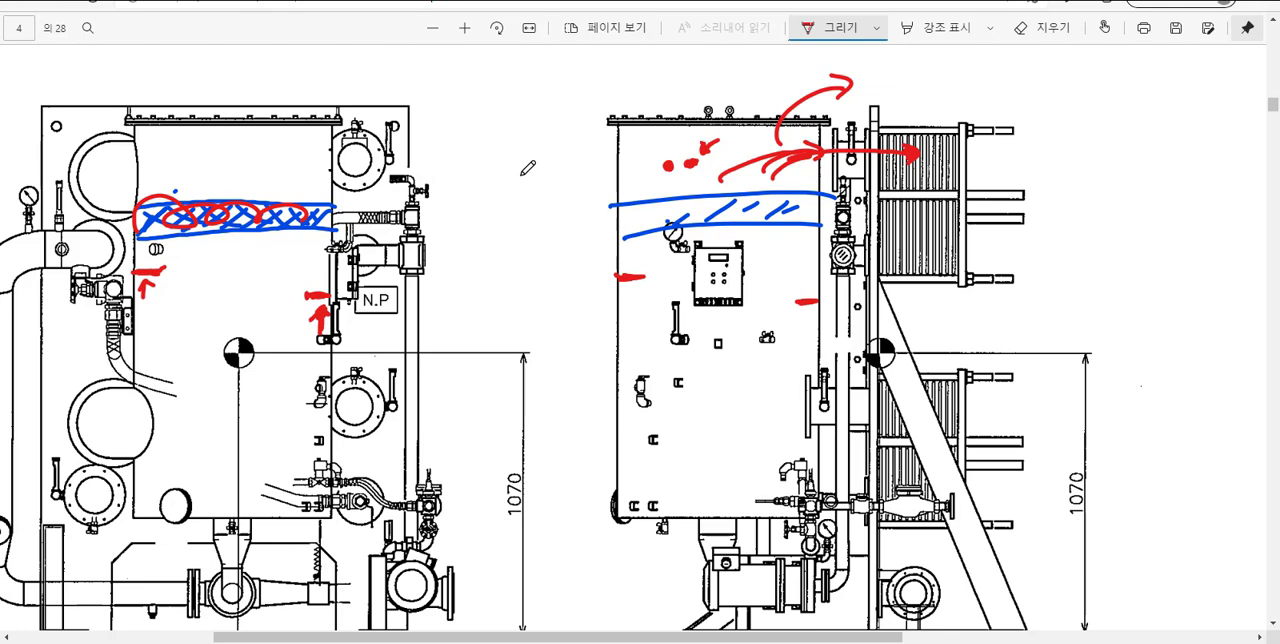
Write the underlined 30T/dh and 10T/dm notes at the top right.
{"action": "mouse_move", "coordinate": [1086, 104]}
{"action": "left_mouse_down"}
{"action": "mouse_move", "coordinate": [1104, 126]}
{"action": "mouse_move", "coordinate": [1156, 136]}
{"action": "left_mouse_up"}
{"action": "mouse_move", "coordinate": [1196, 96]}
{"action": "left_mouse_down"}
{"action": "mouse_move", "coordinate": [1164, 146]}
{"action": "mouse_move", "coordinate": [1234, 140]}
{"action": "left_mouse_up"}
{"action": "left_click_drag", "start_coordinate": [1056, 178], "coordinate": [1250, 166]}
{"action": "left_click_drag", "start_coordinate": [1088, 218], "coordinate": [1084, 250]}
{"action": "mouse_move", "coordinate": [1098, 224]}
{"action": "left_mouse_down"}
{"action": "mouse_move", "coordinate": [1110, 244]}
{"action": "mouse_move", "coordinate": [1132, 242]}
{"action": "left_mouse_up"}
{"action": "mouse_move", "coordinate": [1178, 202]}
{"action": "left_mouse_down"}
{"action": "mouse_move", "coordinate": [1148, 254]}
{"action": "mouse_move", "coordinate": [1240, 244]}
{"action": "left_mouse_up"}
{"action": "left_click_drag", "start_coordinate": [1068, 266], "coordinate": [1220, 268]}
Circle a fitting and draw curved red arrows leading down from it.
{"action": "left_click_drag", "start_coordinate": [826, 130], "coordinate": [920, 120]}
{"action": "mouse_move", "coordinate": [834, 272]}
{"action": "left_mouse_down"}
{"action": "mouse_move", "coordinate": [870, 320]}
{"action": "mouse_move", "coordinate": [848, 258]}
{"action": "mouse_move", "coordinate": [910, 410]}
{"action": "left_mouse_up"}
{"action": "left_click_drag", "start_coordinate": [850, 310], "coordinate": [915, 425]}
Add red dots around the right tank and an arrow below the blue lines.
{"action": "right_click", "coordinate": [690, 166]}
{"action": "left_click", "coordinate": [642, 185]}
{"action": "left_click", "coordinate": [642, 149]}
{"action": "left_click", "coordinate": [656, 264]}
{"action": "left_click", "coordinate": [763, 261]}
{"action": "mouse_move", "coordinate": [788, 248]}
{"action": "left_mouse_down"}
{"action": "mouse_move", "coordinate": [750, 216]}
{"action": "mouse_move", "coordinate": [654, 220]}
{"action": "left_mouse_up"}
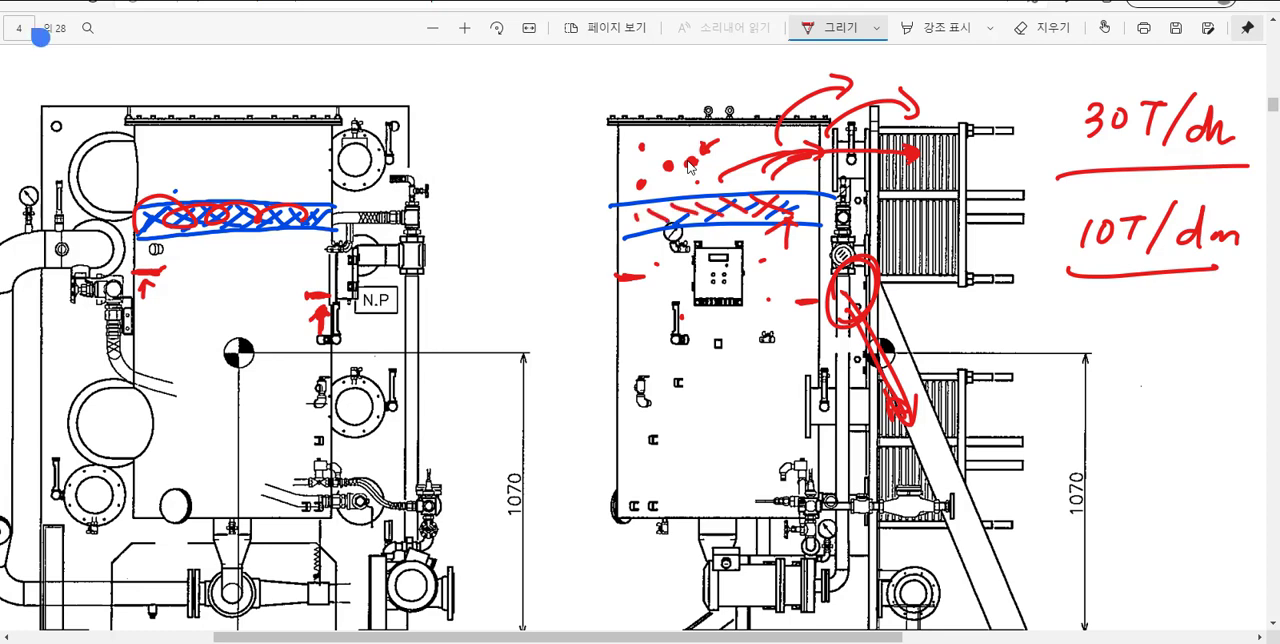
Add a red dot inside the right tank.
{"action": "left_click", "coordinate": [690, 160]}
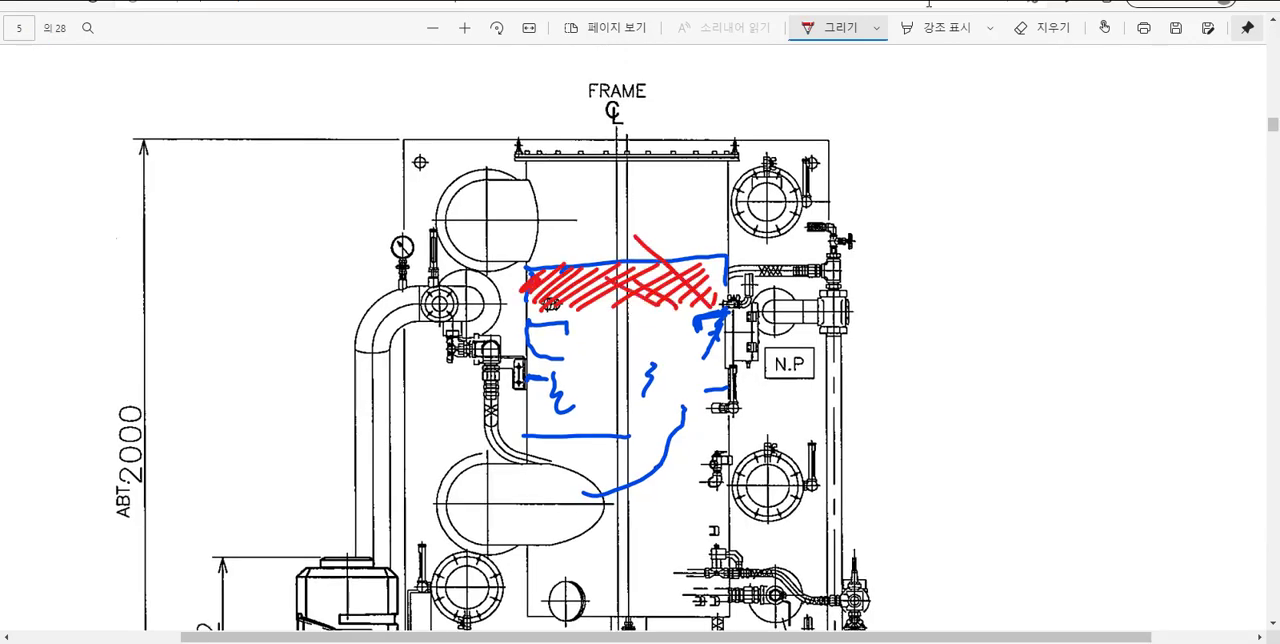
Underline the hatched band and draw a hatched second plate above it.
{"action": "left_click_drag", "start_coordinate": [518, 320], "coordinate": [730, 310]}
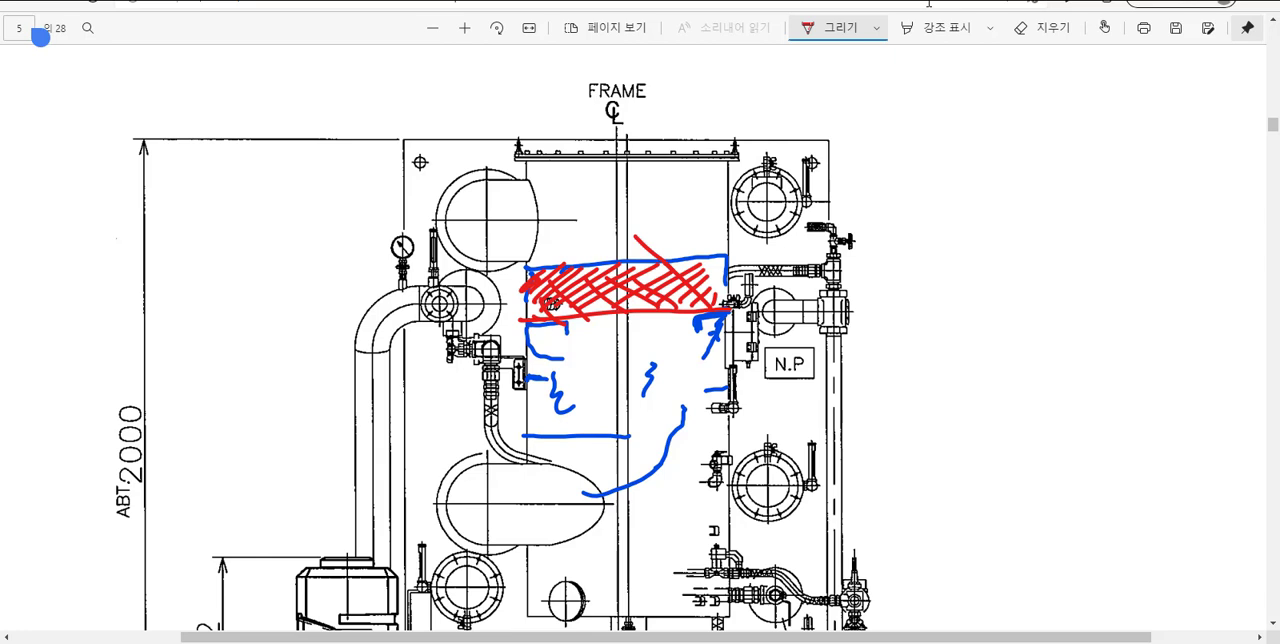
{"action": "mouse_move", "coordinate": [528, 255]}
{"action": "left_mouse_down"}
{"action": "mouse_move", "coordinate": [530, 212]}
{"action": "mouse_move", "coordinate": [704, 204]}
{"action": "left_mouse_up"}
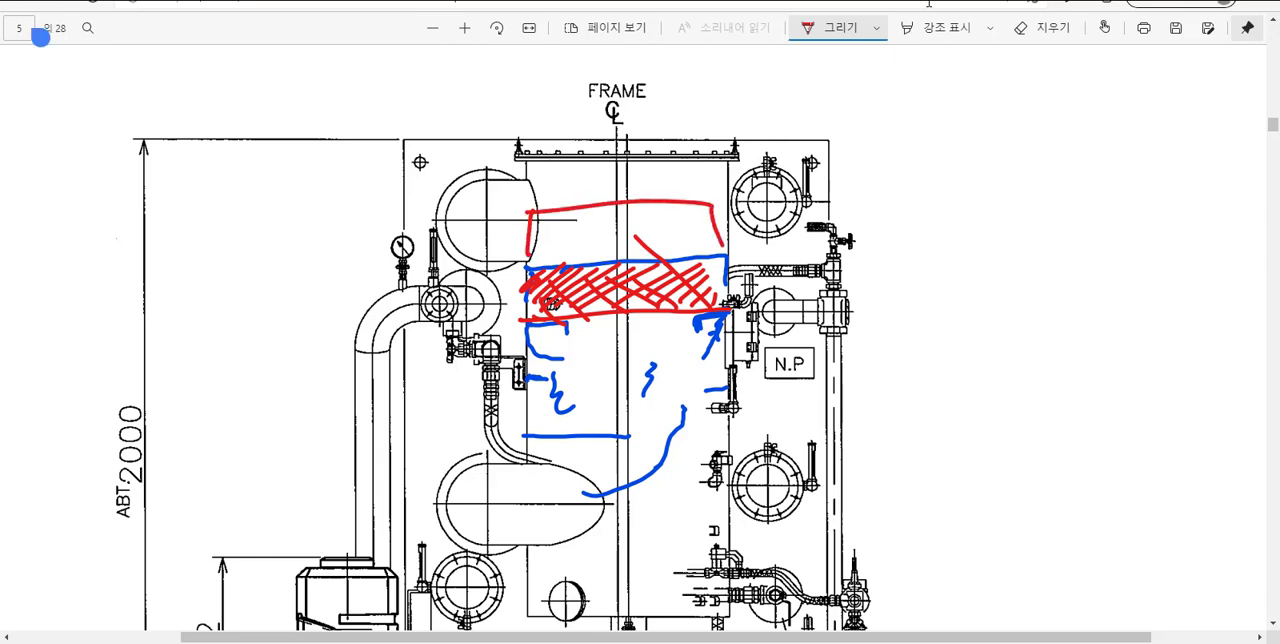
{"action": "left_click_drag", "start_coordinate": [528, 258], "coordinate": [728, 244]}
{"action": "left_click_drag", "start_coordinate": [664, 214], "coordinate": [706, 238]}
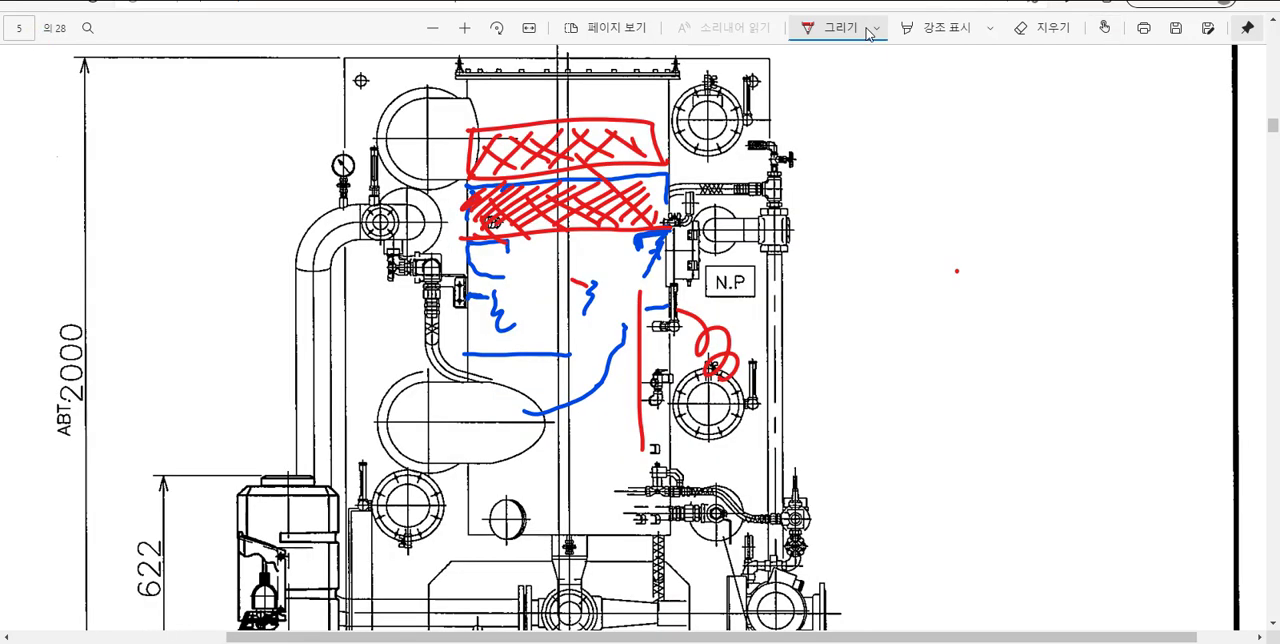
Circle labels 1 and 2 and sketch a framed, hatched plate detail under label 2.
{"action": "mouse_move", "coordinate": [755, 108]}
{"action": "left_mouse_down"}
{"action": "mouse_move", "coordinate": [755, 158]}
{"action": "mouse_move", "coordinate": [795, 150]}
{"action": "left_mouse_up"}
{"action": "left_click_drag", "start_coordinate": [940, 112], "coordinate": [945, 118]}
{"action": "mouse_move", "coordinate": [890, 210]}
{"action": "left_mouse_down"}
{"action": "mouse_move", "coordinate": [890, 274]}
{"action": "mouse_move", "coordinate": [1132, 206]}
{"action": "mouse_move", "coordinate": [900, 270]}
{"action": "left_mouse_up"}
{"action": "left_click_drag", "start_coordinate": [960, 214], "coordinate": [910, 266]}
{"action": "left_click_drag", "start_coordinate": [1005, 216], "coordinate": [960, 256]}
{"action": "left_click_drag", "start_coordinate": [1045, 218], "coordinate": [1000, 258]}
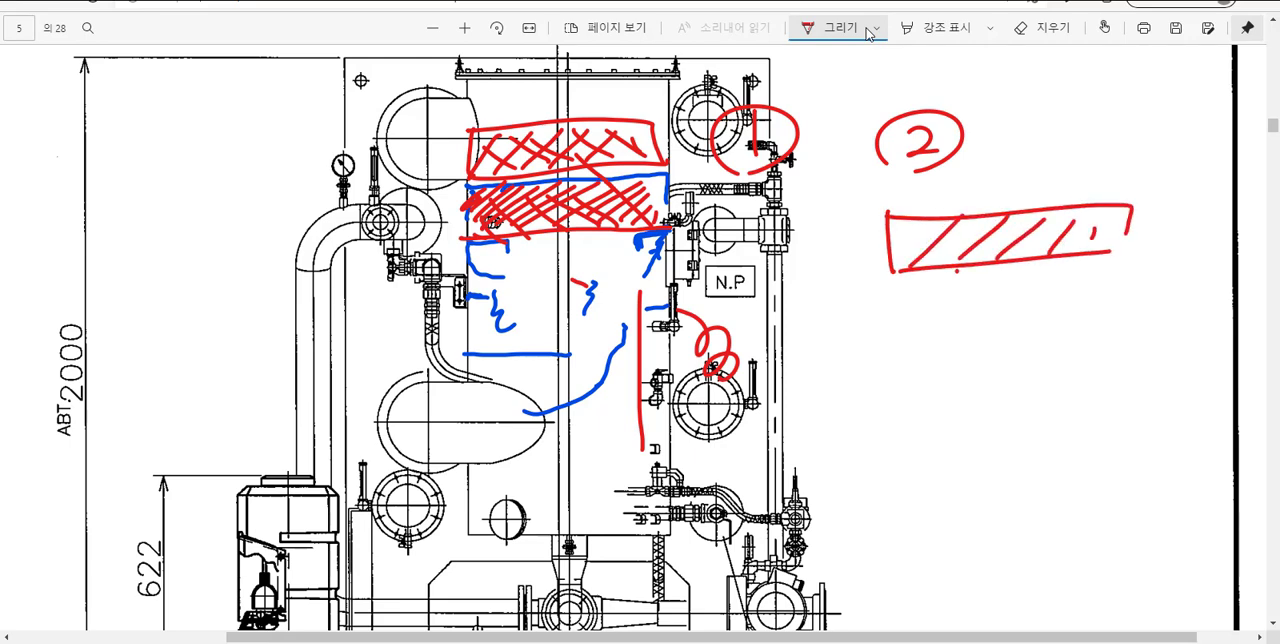
{"action": "left_click_drag", "start_coordinate": [866, 196], "coordinate": [1148, 180]}
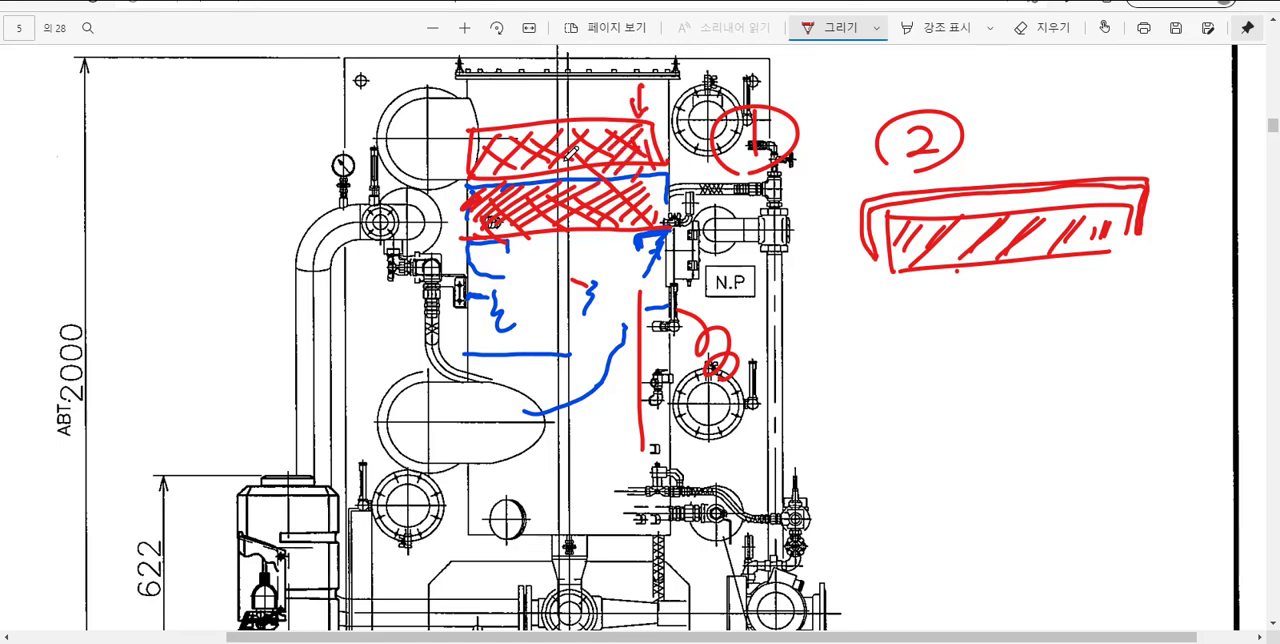
Add red hatching to the upper plates, then draw yellow mist rising through them toward the left pipe.
{"action": "left_click_drag", "start_coordinate": [510, 145], "coordinate": [545, 200]}
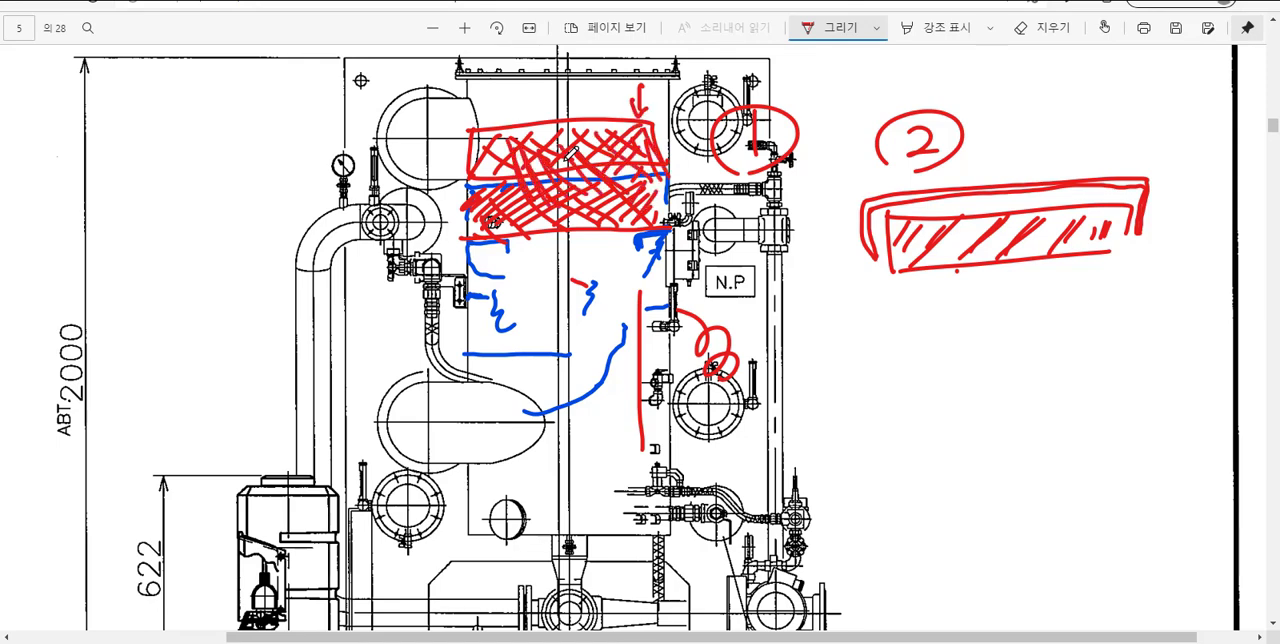
{"action": "left_click", "coordinate": [876, 27]}
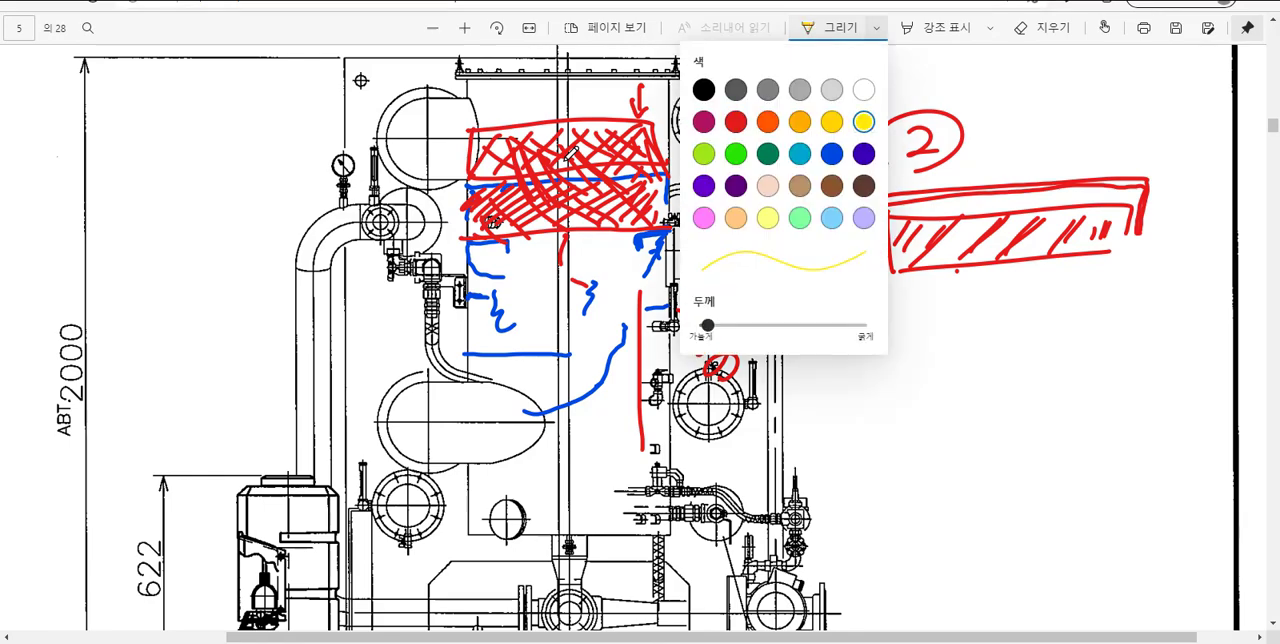
{"action": "left_click", "coordinate": [735, 122]}
{"action": "left_click_drag", "start_coordinate": [553, 238], "coordinate": [553, 266]}
{"action": "left_click_drag", "start_coordinate": [548, 96], "coordinate": [550, 265]}
{"action": "left_click_drag", "start_coordinate": [592, 90], "coordinate": [595, 262]}
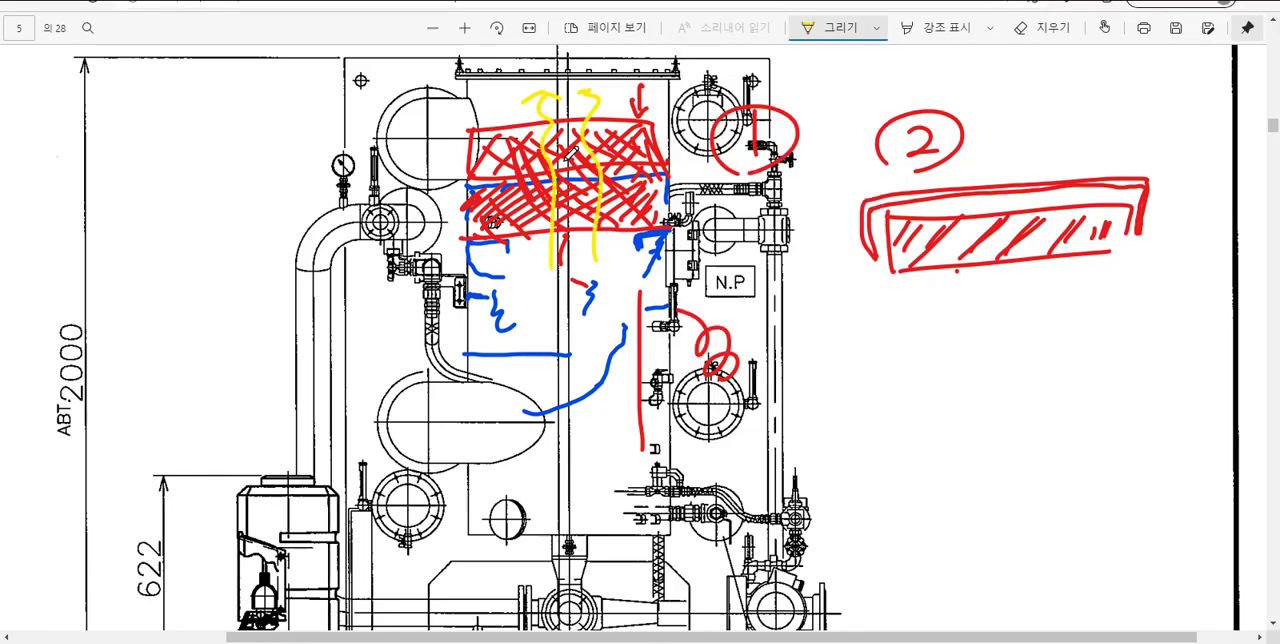
{"action": "left_click_drag", "start_coordinate": [545, 97], "coordinate": [412, 133]}
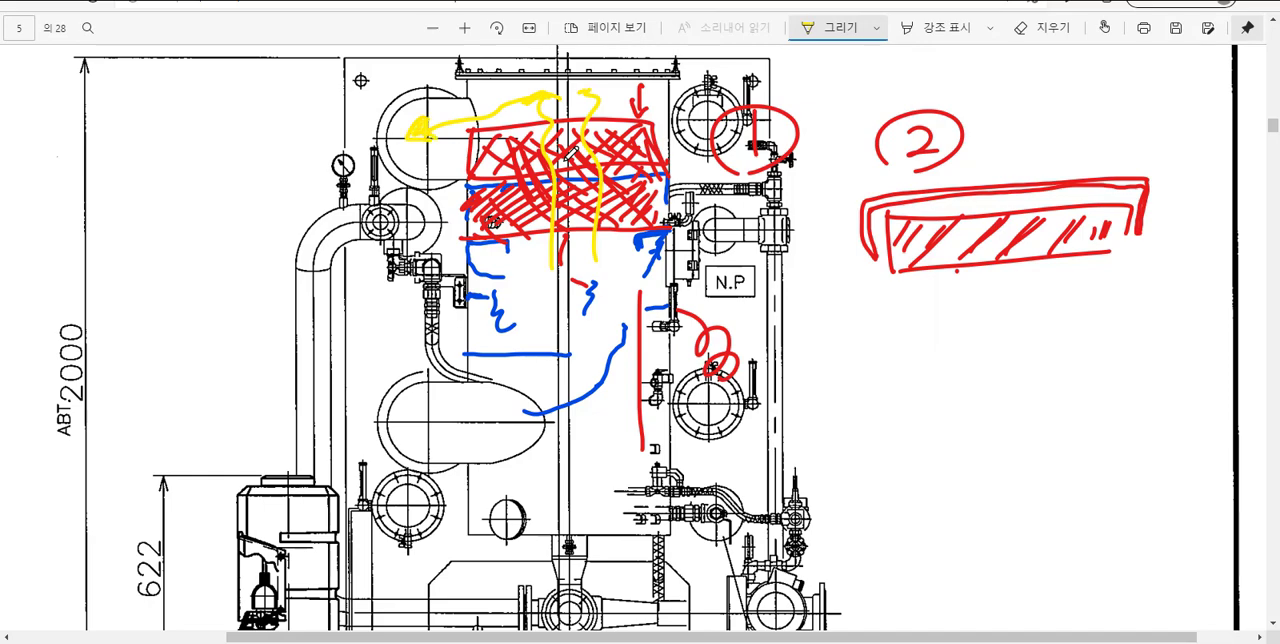
{"action": "mouse_move", "coordinate": [470, 130]}
{"action": "left_mouse_down"}
{"action": "mouse_move", "coordinate": [540, 215]}
{"action": "mouse_move", "coordinate": [575, 150]}
{"action": "mouse_move", "coordinate": [660, 170]}
{"action": "mouse_move", "coordinate": [571, 152]}
{"action": "left_mouse_up"}
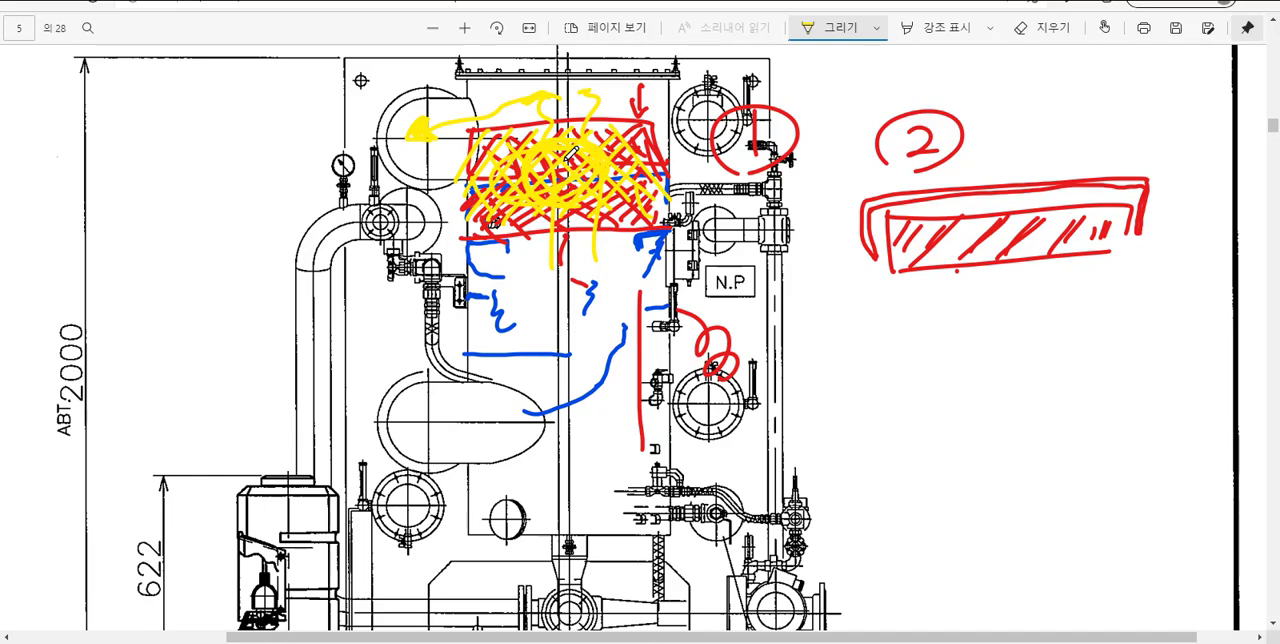